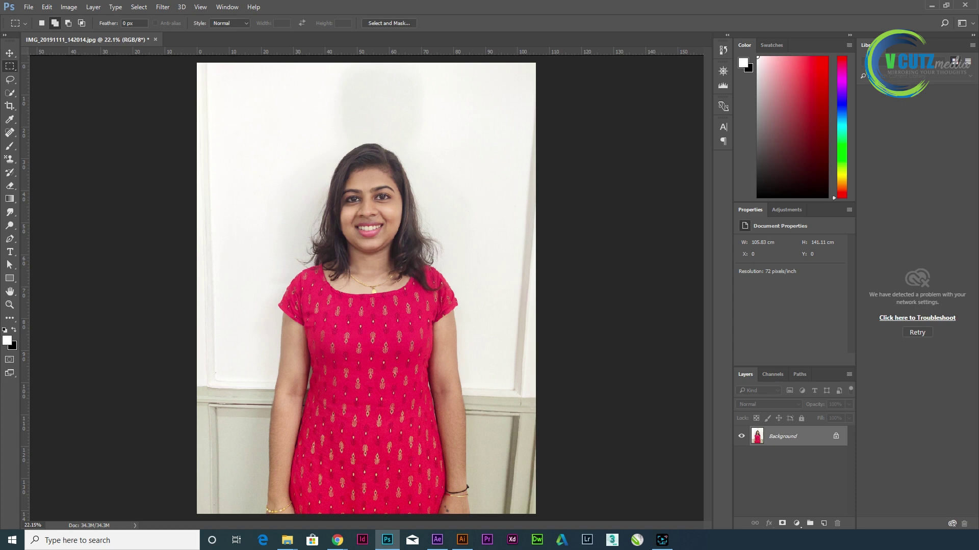
Step: Switch from the Rectangular Marquee tool to the Move tool with the V key
{"action": "key", "text": "v"}
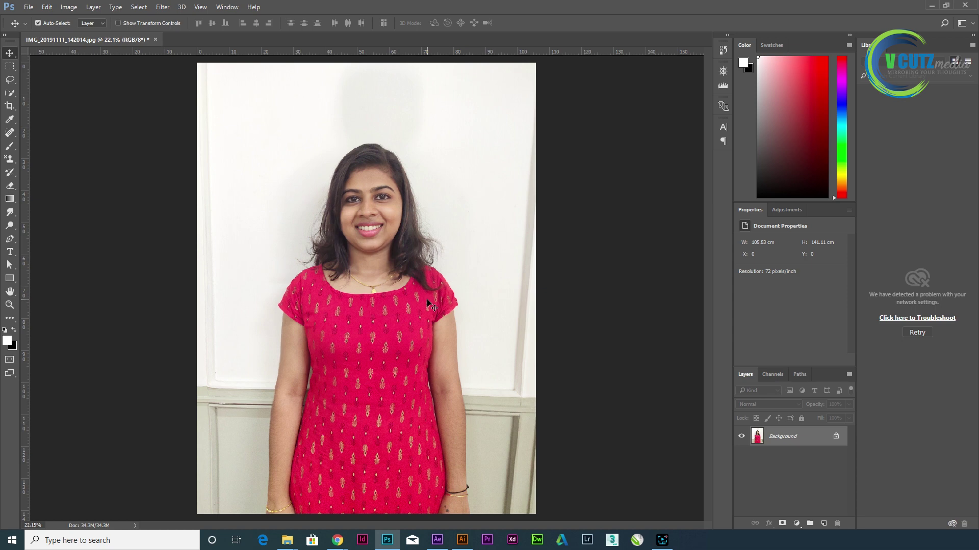
Step: Create Untitled-1 at 1.5 × 2 inches, 200 pixels/inch, with a white background
{"action": "left_click", "coordinate": [28, 7]}
{"action": "left_click", "coordinate": [41, 19]}
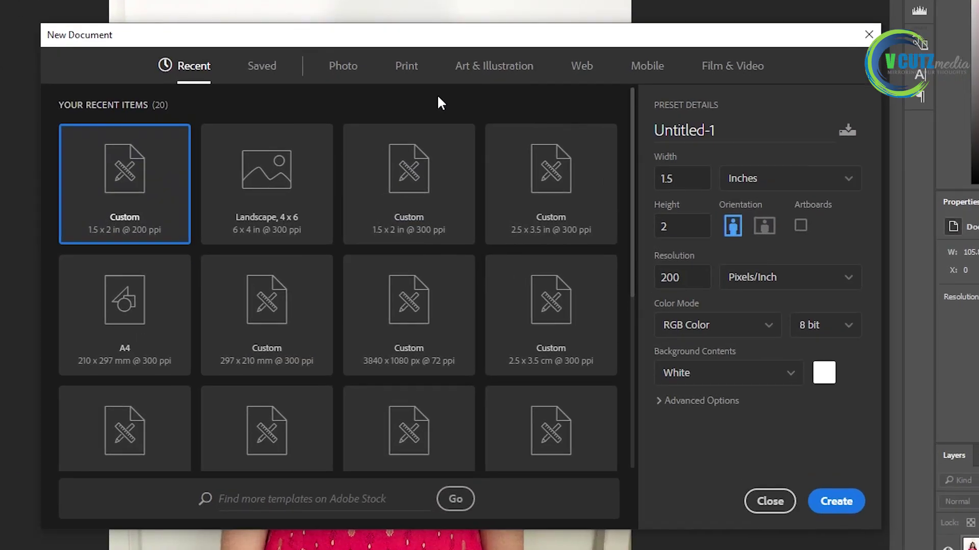
{"action": "left_click", "coordinate": [763, 185]}
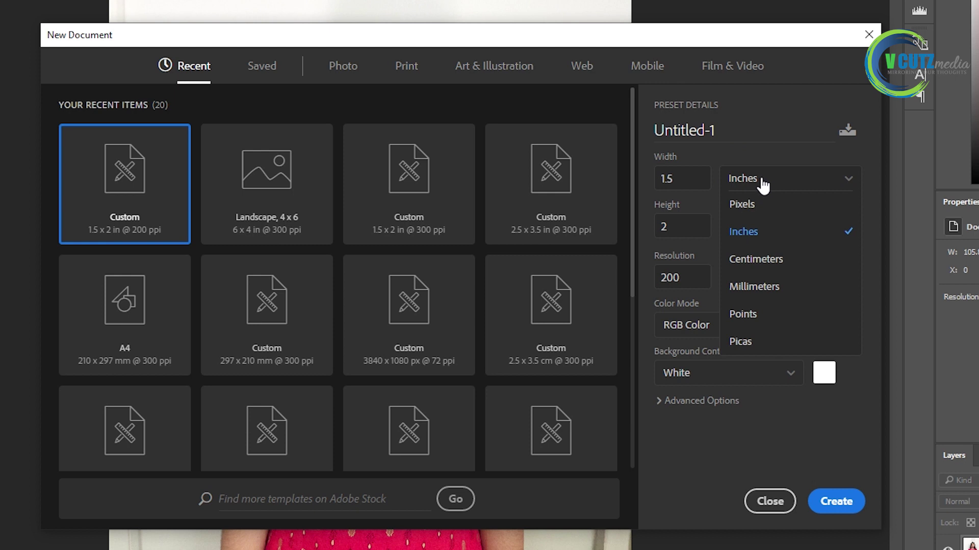
{"action": "left_click", "coordinate": [767, 185]}
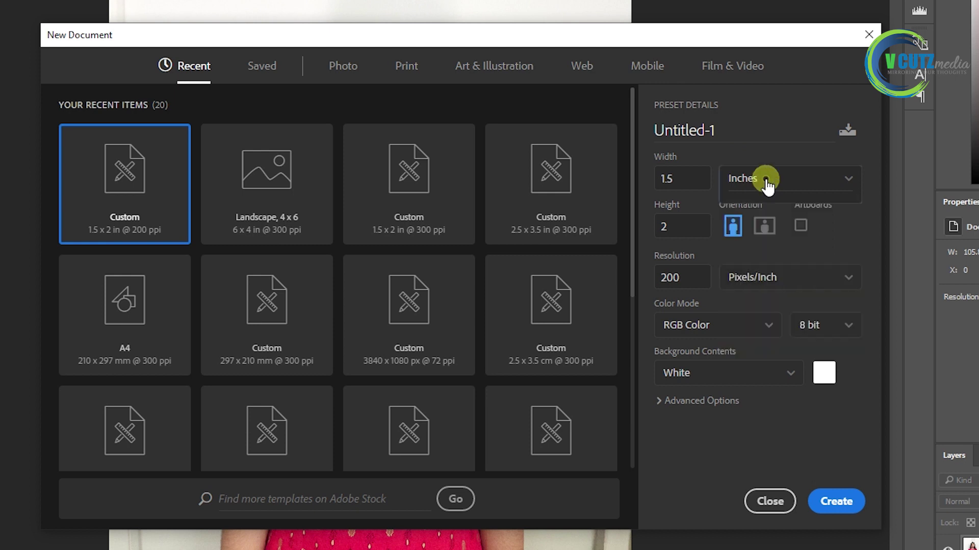
{"action": "double_click", "coordinate": [678, 179]}
{"action": "double_click", "coordinate": [683, 227]}
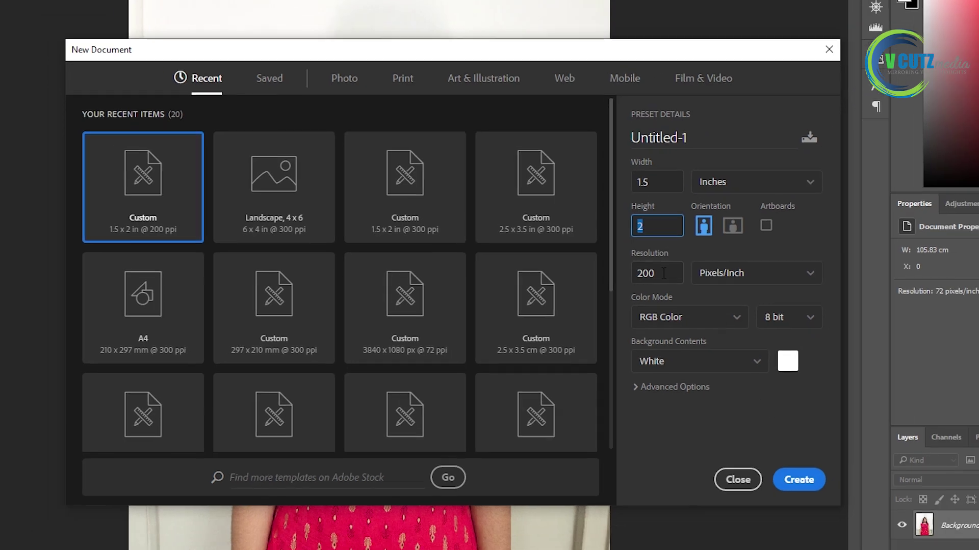
{"action": "double_click", "coordinate": [667, 277]}
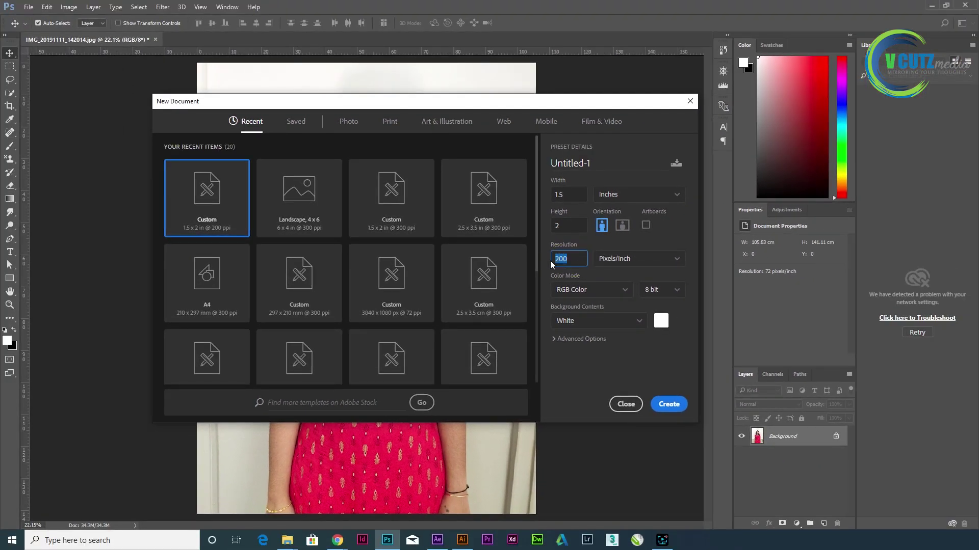
{"action": "left_click", "coordinate": [667, 405]}
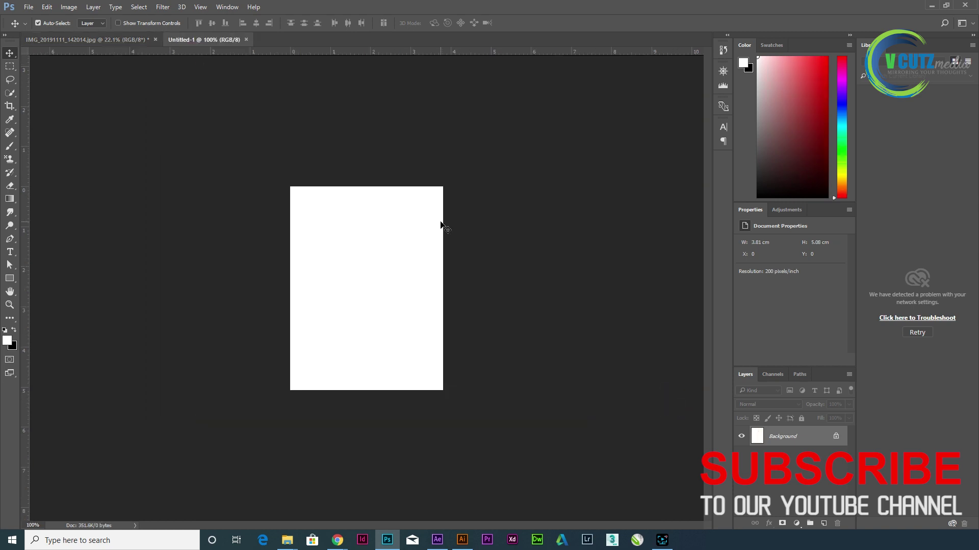
Step: View the new canvas at print size and drag the woman's photo into Untitled-1
{"action": "right_click", "coordinate": [393, 238]}
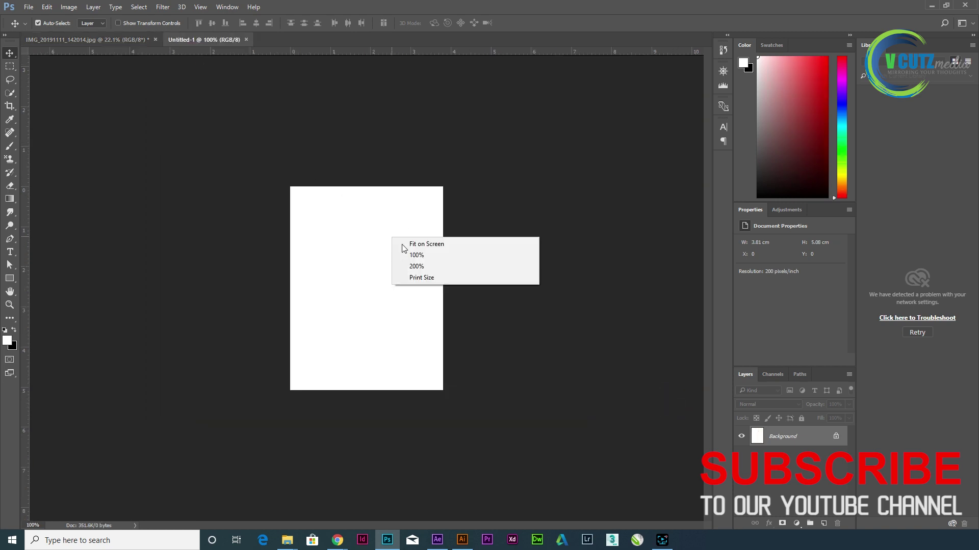
{"action": "left_click", "coordinate": [417, 278]}
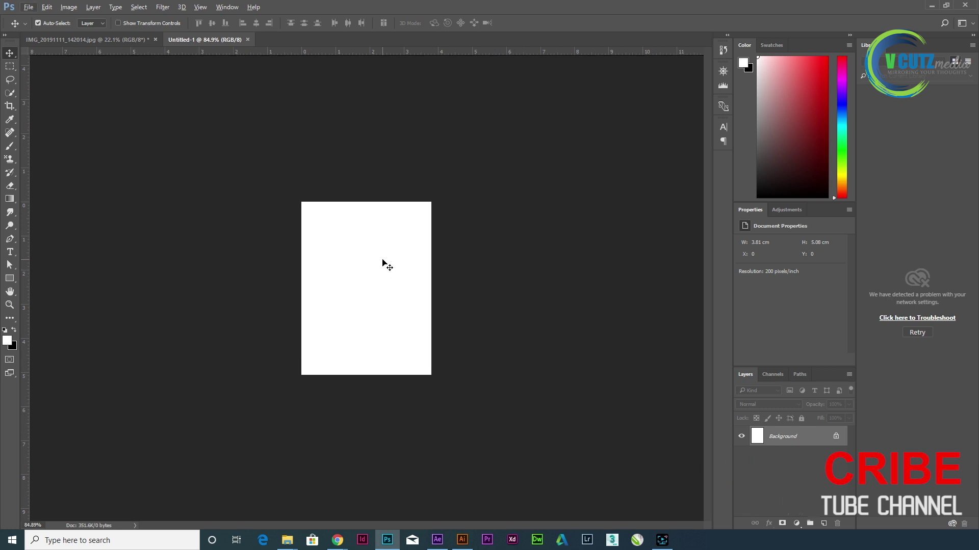
{"action": "left_click", "coordinate": [117, 40]}
{"action": "left_click_drag", "start_coordinate": [333, 291], "coordinate": [368, 340]}
Step: Scale the pasted photo down to about 27% and shift it right and up
{"action": "key", "text": "ctrl+t"}
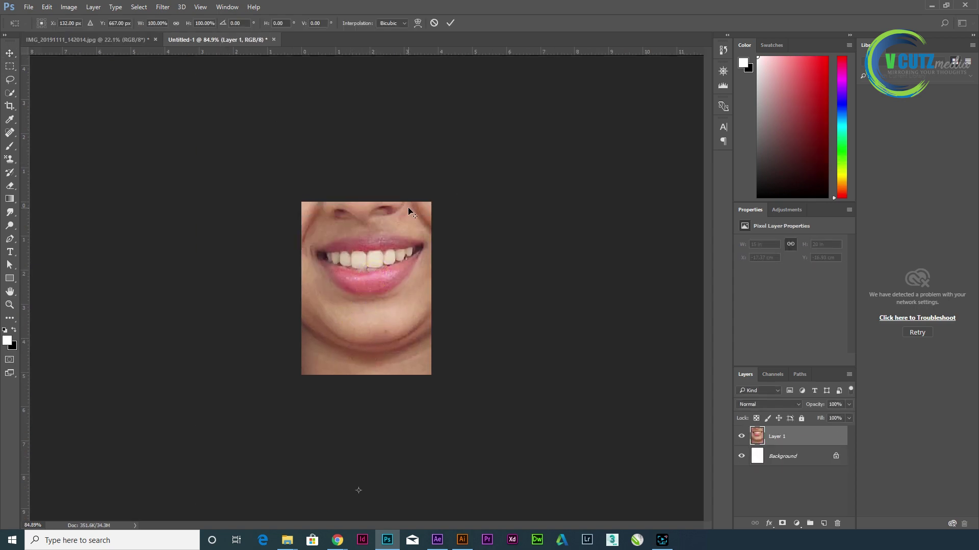
{"action": "scroll", "coordinate": [408, 207], "scroll_direction": "down", "scroll_amount": 5}
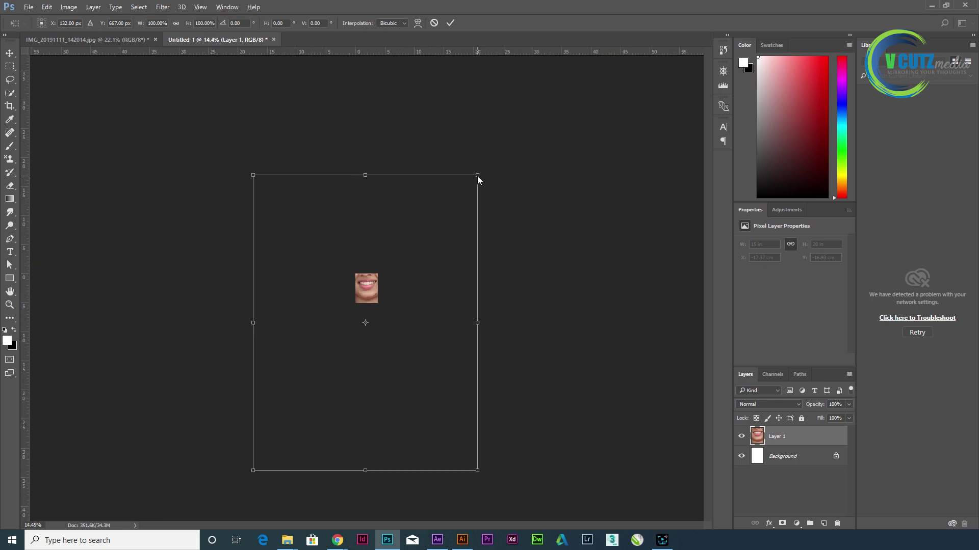
{"action": "left_click_drag", "start_coordinate": [477, 176], "coordinate": [377, 287]}
{"action": "scroll", "coordinate": [393, 279], "scroll_direction": "up", "scroll_amount": 8}
{"action": "left_click", "coordinate": [345, 285]}
{"action": "left_click_drag", "start_coordinate": [341, 278], "coordinate": [353, 275]}
Step: Refine the photo's scale to 23.6%, nudge it into position, and commit the transform
{"action": "left_click_drag", "start_coordinate": [561, 100], "coordinate": [552, 112]}
{"action": "mouse_move", "coordinate": [506, 184]}
{"action": "left_mouse_down"}
{"action": "mouse_move", "coordinate": [507, 168]}
{"action": "mouse_move", "coordinate": [507, 181]}
{"action": "left_mouse_up"}
{"action": "left_click_drag", "start_coordinate": [552, 110], "coordinate": [543, 121]}
{"action": "left_click_drag", "start_coordinate": [510, 184], "coordinate": [510, 172]}
{"action": "left_click_drag", "start_coordinate": [543, 112], "coordinate": [535, 123]}
{"action": "left_click_drag", "start_coordinate": [475, 196], "coordinate": [475, 192]}
{"action": "key", "text": "Right"}
{"action": "key", "text": "Right"}
{"action": "key", "text": "Right"}
{"action": "key", "text": "Right"}
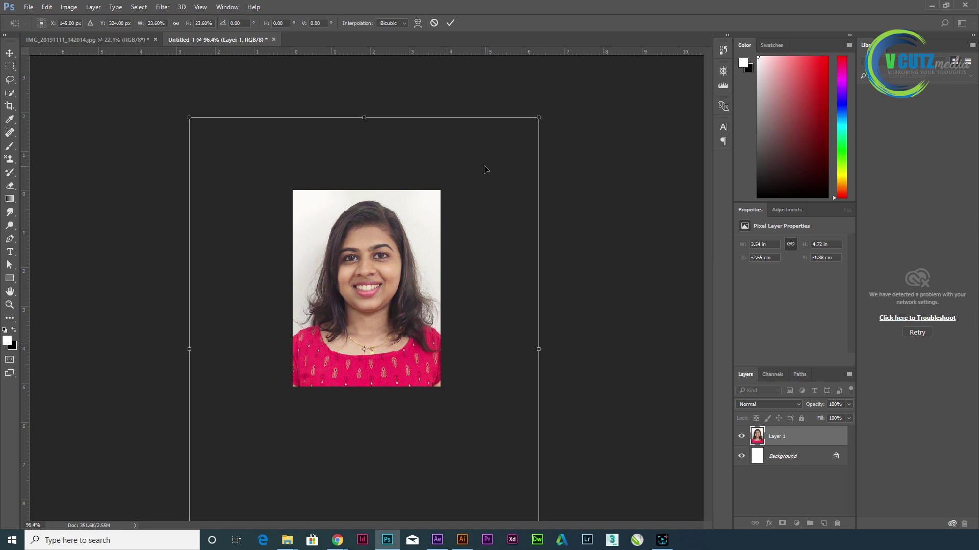
{"action": "key", "text": "Left"}
{"action": "key", "text": "Left"}
{"action": "key", "text": "Up"}
{"action": "key", "text": "Up"}
{"action": "key", "text": "Return"}
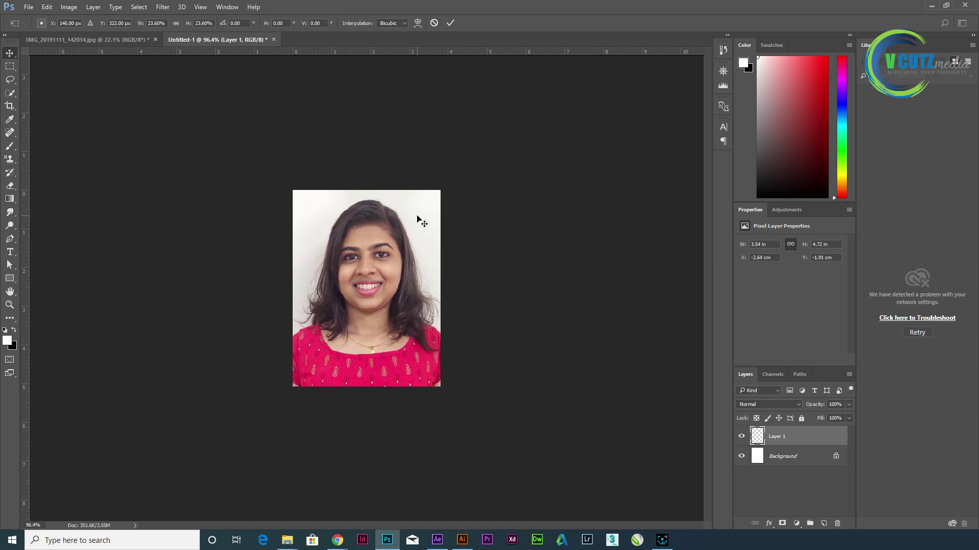
{"action": "left_click", "coordinate": [375, 228]}
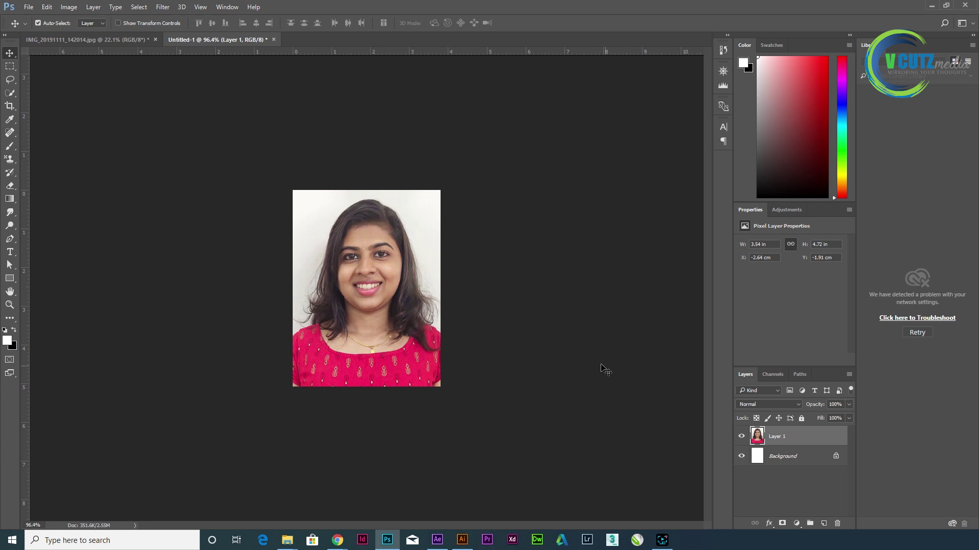
Step: Copy the selected photo area onto a new Layer 2 and select that layer
{"action": "left_click", "coordinate": [9, 66]}
{"action": "left_click_drag", "start_coordinate": [253, 151], "coordinate": [505, 466]}
{"action": "key", "text": "ctrl+j"}
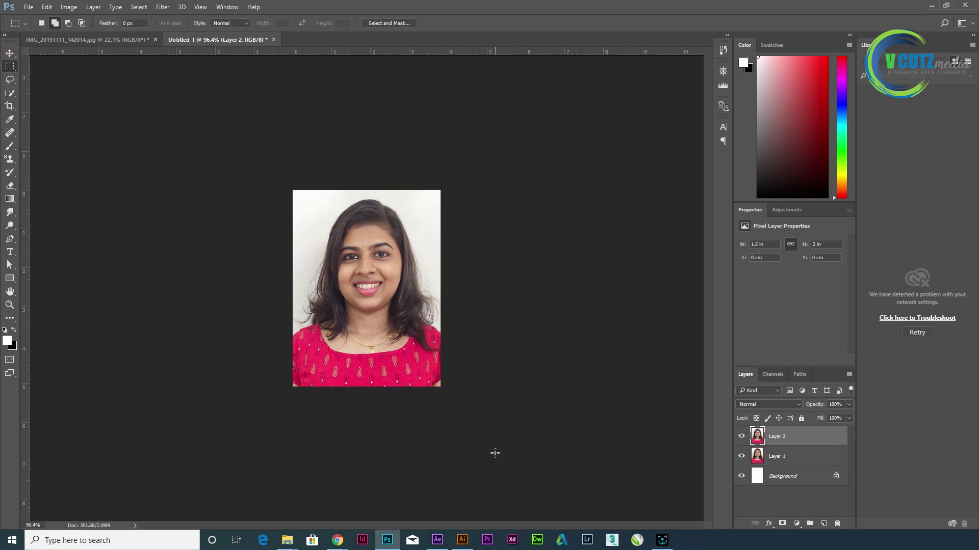
{"action": "left_click", "coordinate": [772, 459]}
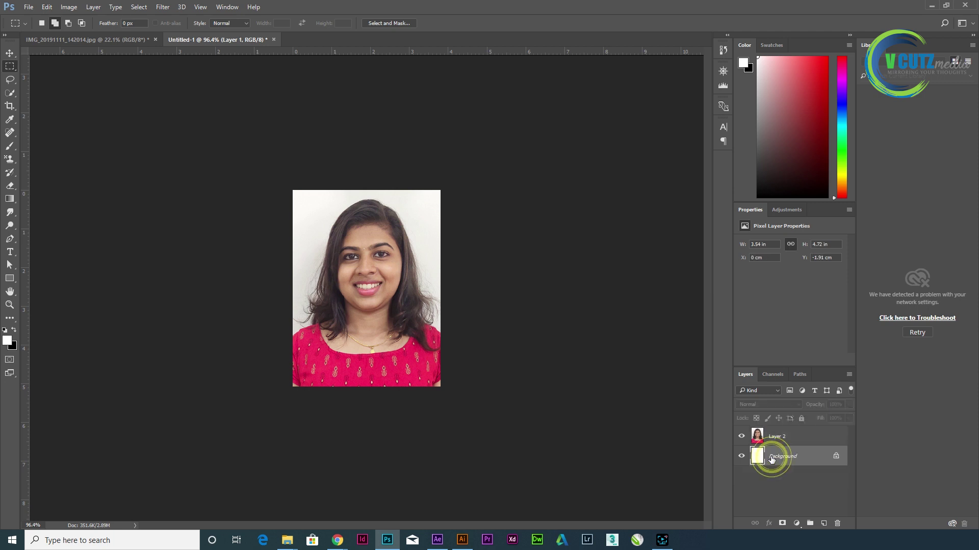
{"action": "left_click", "coordinate": [799, 440]}
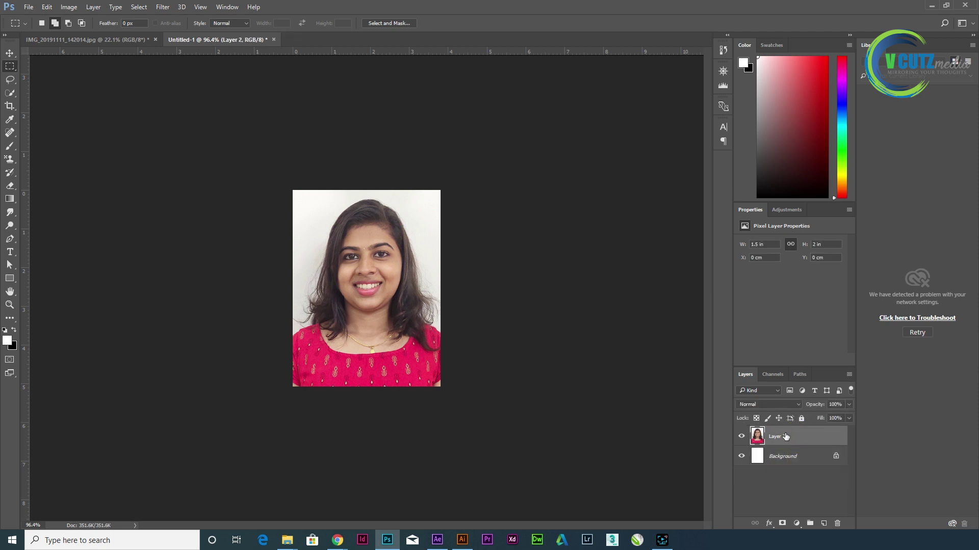
Step: Give Layer 2 a 20 px white Stroke layer style
{"action": "right_click", "coordinate": [785, 437]}
{"action": "left_click", "coordinate": [836, 64]}
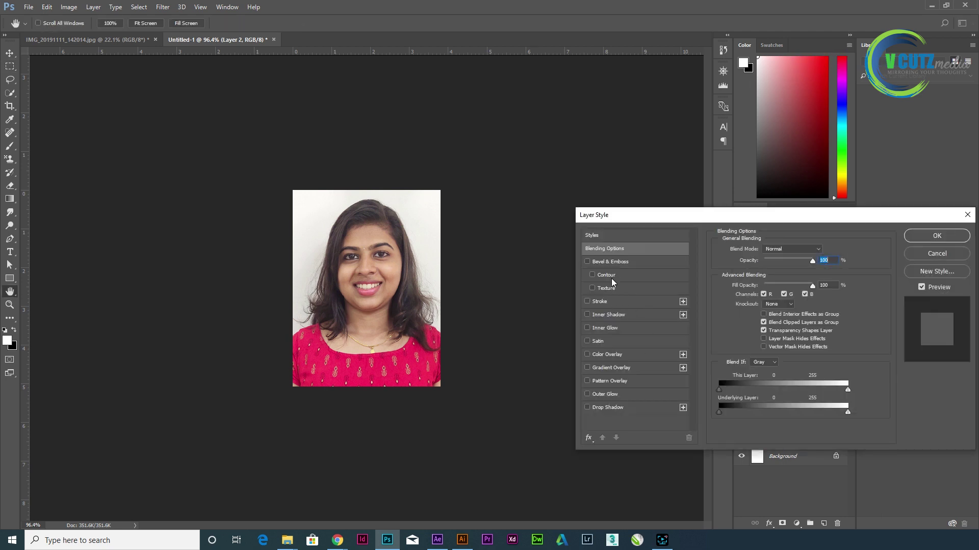
{"action": "left_click", "coordinate": [602, 301]}
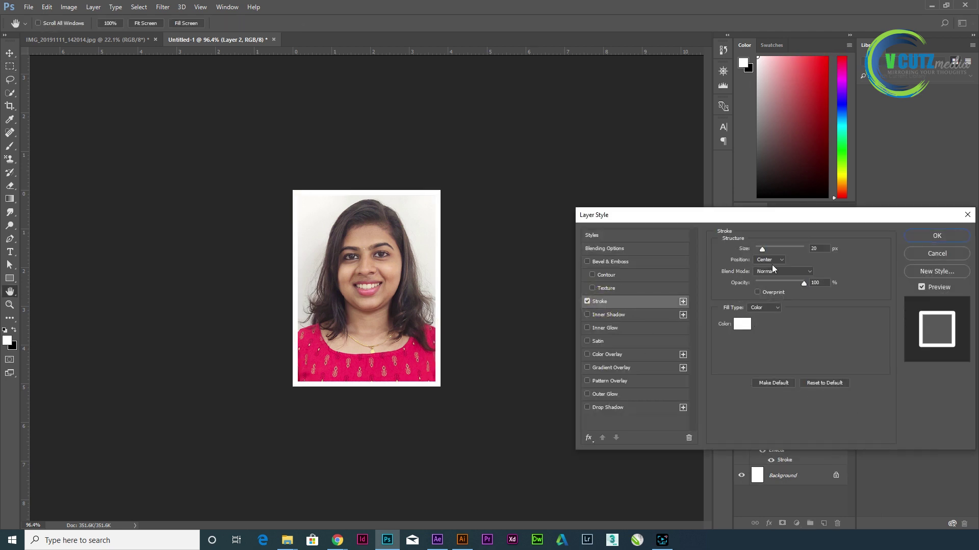
{"action": "left_click", "coordinate": [816, 249]}
{"action": "left_click_drag", "start_coordinate": [846, 215], "coordinate": [764, 164]}
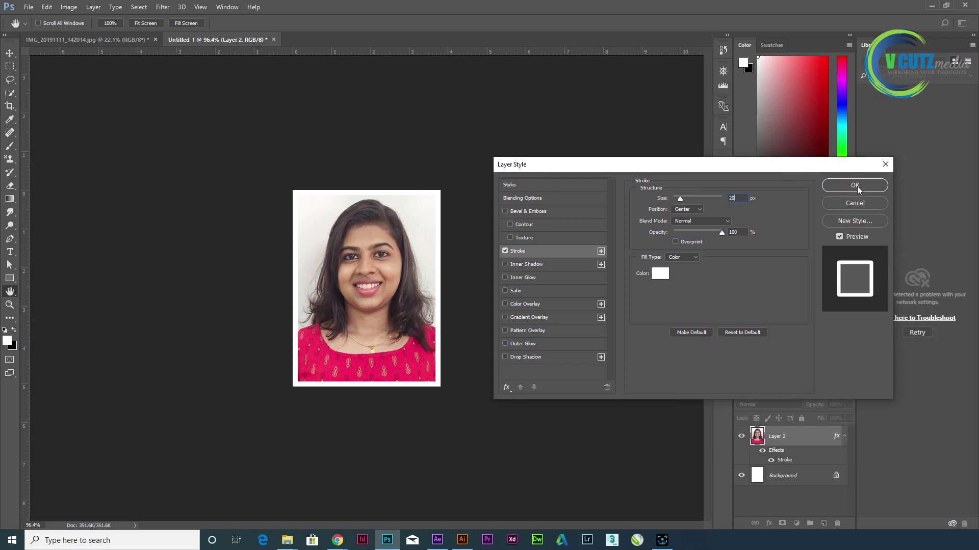
{"action": "left_click", "coordinate": [857, 186]}
{"action": "left_click", "coordinate": [808, 437]}
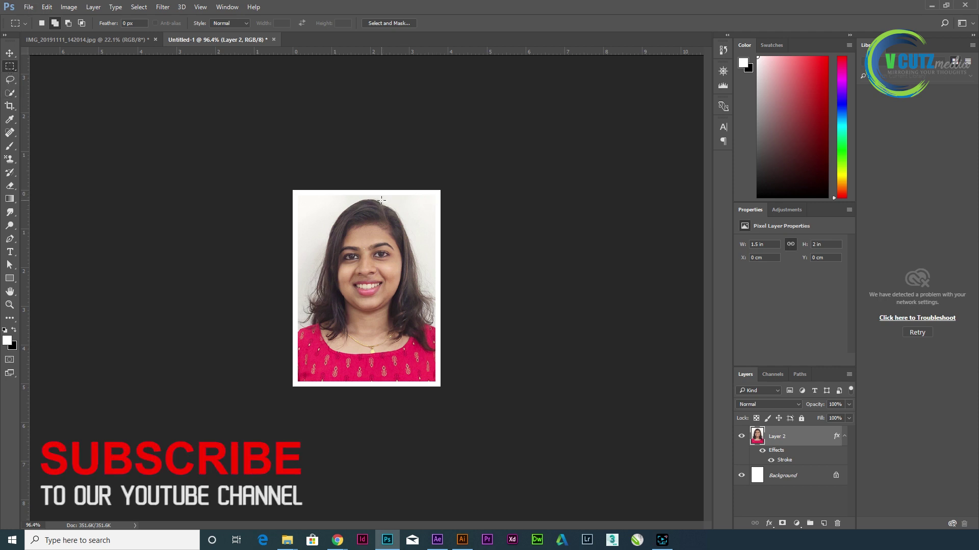
Step: Select the whole canvas and define it as a pattern named 'photo'
{"action": "scroll", "coordinate": [381, 200], "scroll_direction": "up", "scroll_amount": 1}
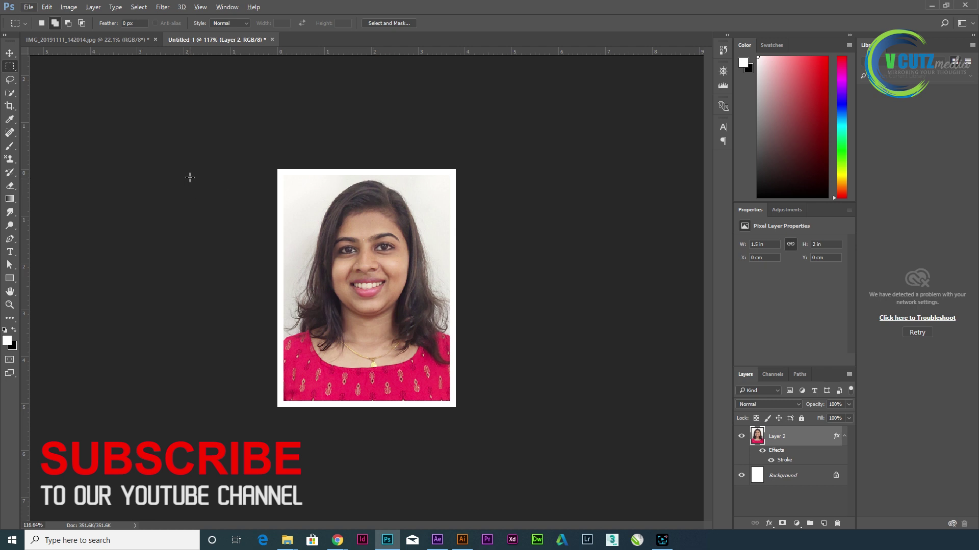
{"action": "key", "text": "ctrl+a"}
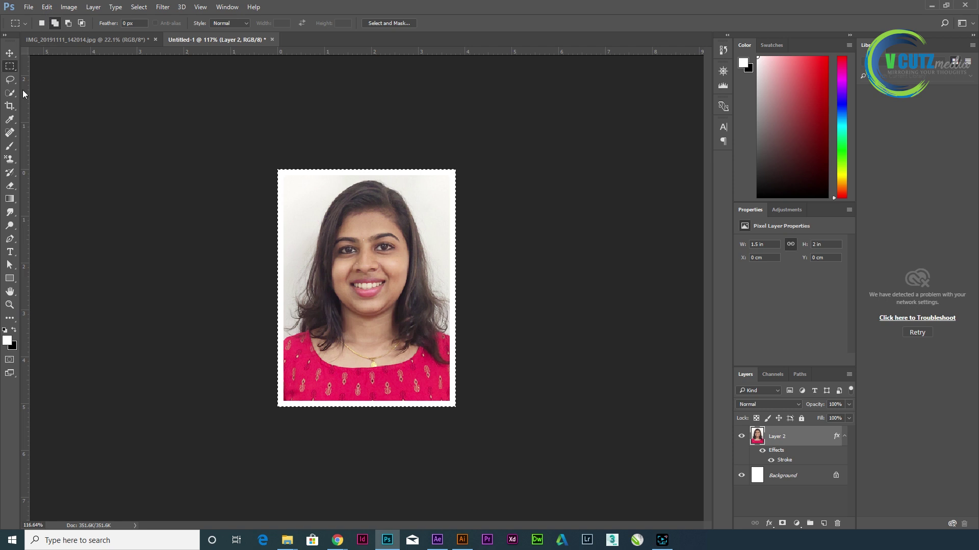
{"action": "key", "text": "ctrl+c"}
{"action": "left_click", "coordinate": [51, 8]}
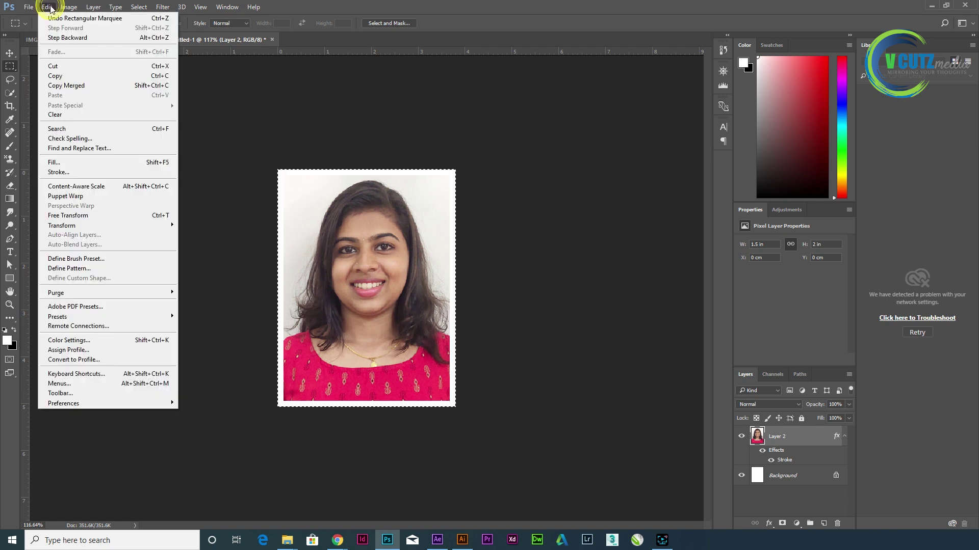
{"action": "left_click", "coordinate": [93, 270]}
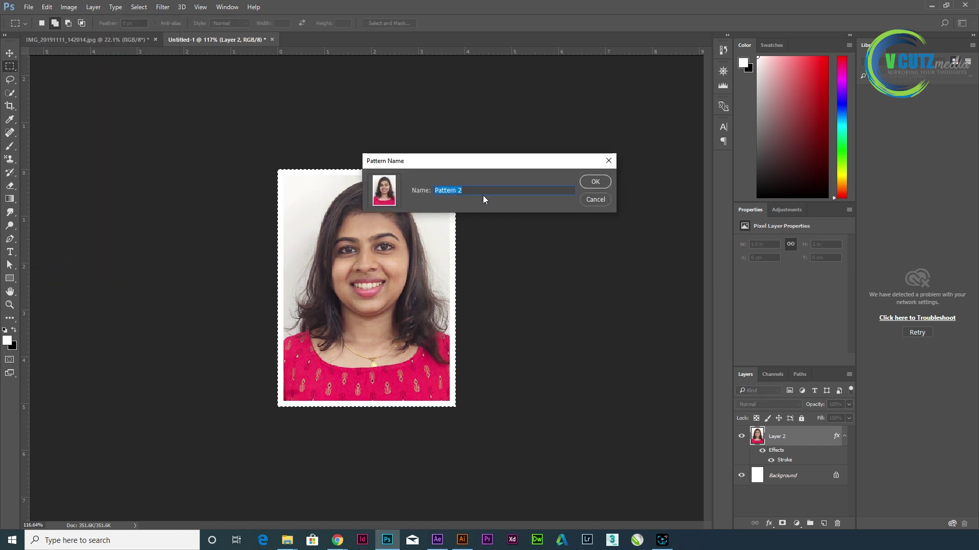
{"action": "type", "text": "photo"}
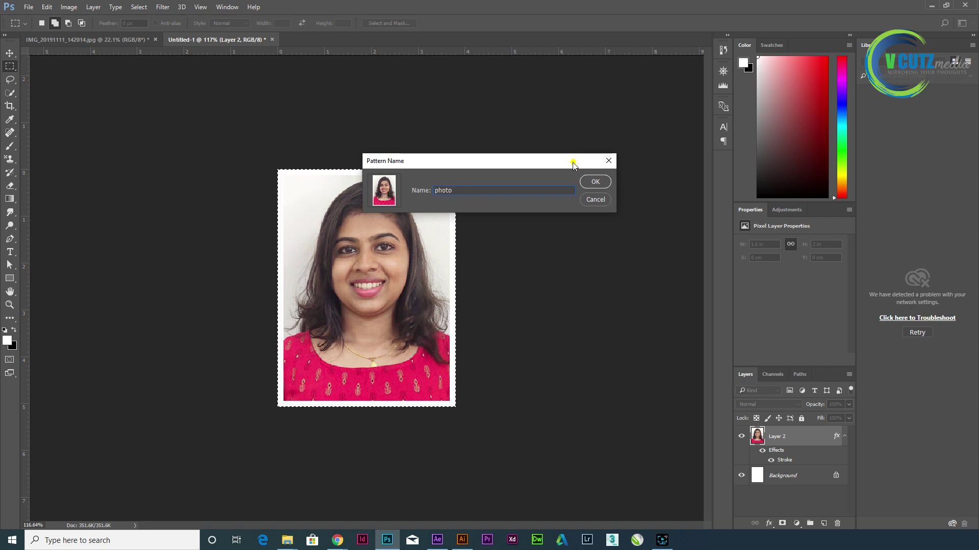
{"action": "left_click_drag", "start_coordinate": [574, 161], "coordinate": [547, 164]}
{"action": "left_click", "coordinate": [567, 186]}
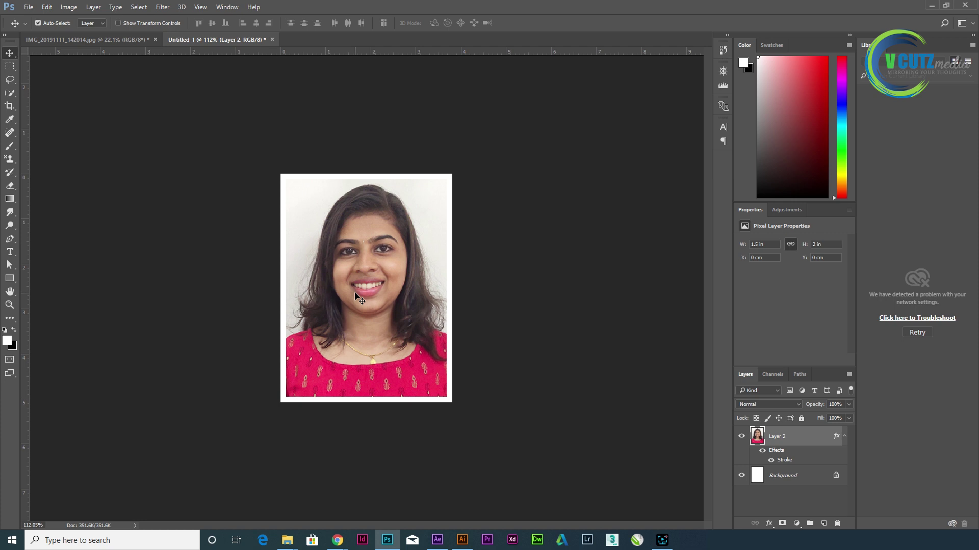
Step: Create Untitled-2 from the Landscape 4x6 photo preset with resolution set to 200 ppi
{"action": "left_click", "coordinate": [26, 7]}
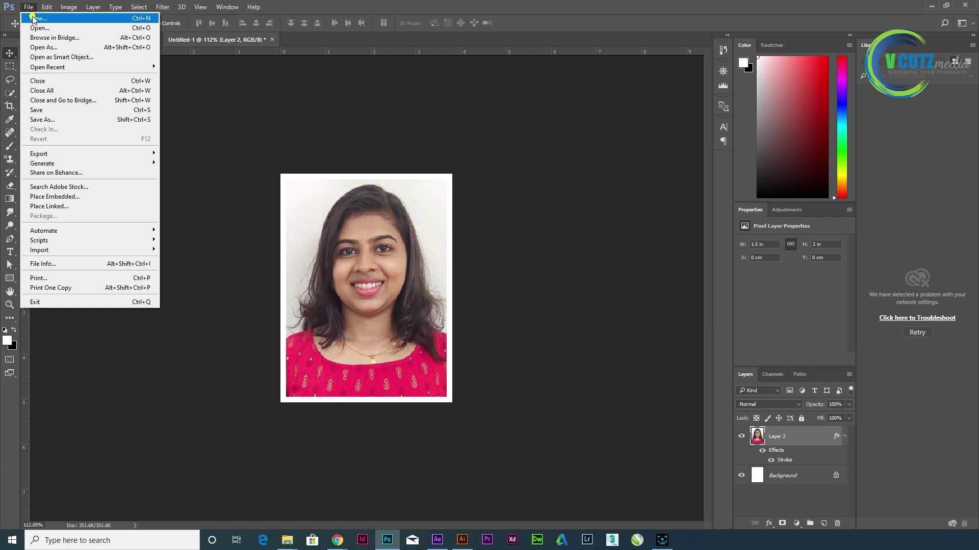
{"action": "left_click", "coordinate": [32, 18]}
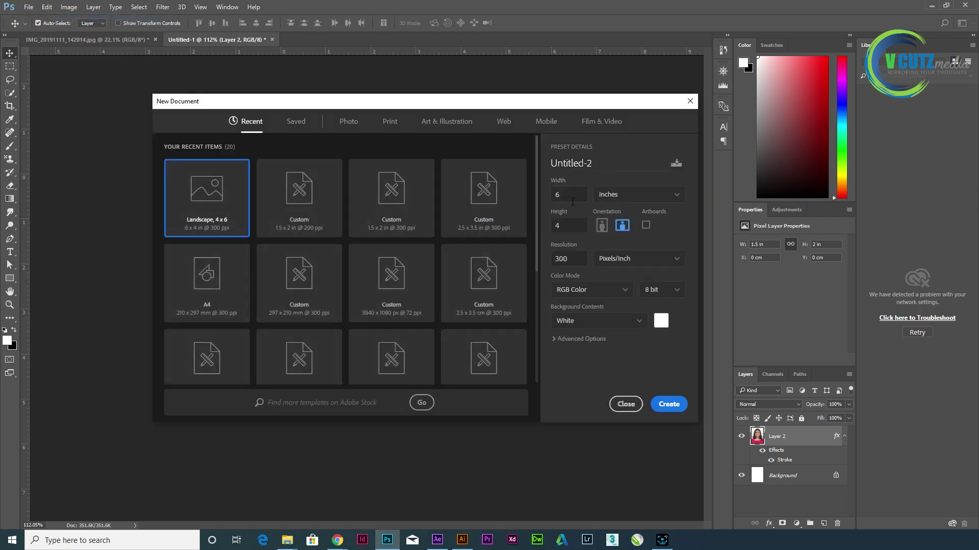
{"action": "left_click", "coordinate": [356, 123]}
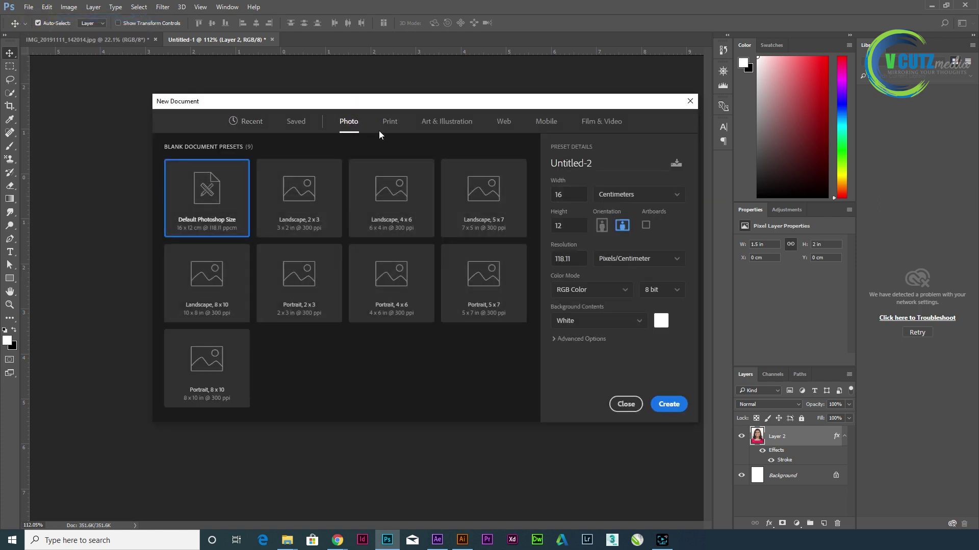
{"action": "left_click", "coordinate": [393, 192]}
{"action": "left_click", "coordinate": [564, 259]}
{"action": "type", "text": "200"}
{"action": "left_click", "coordinate": [669, 404]}
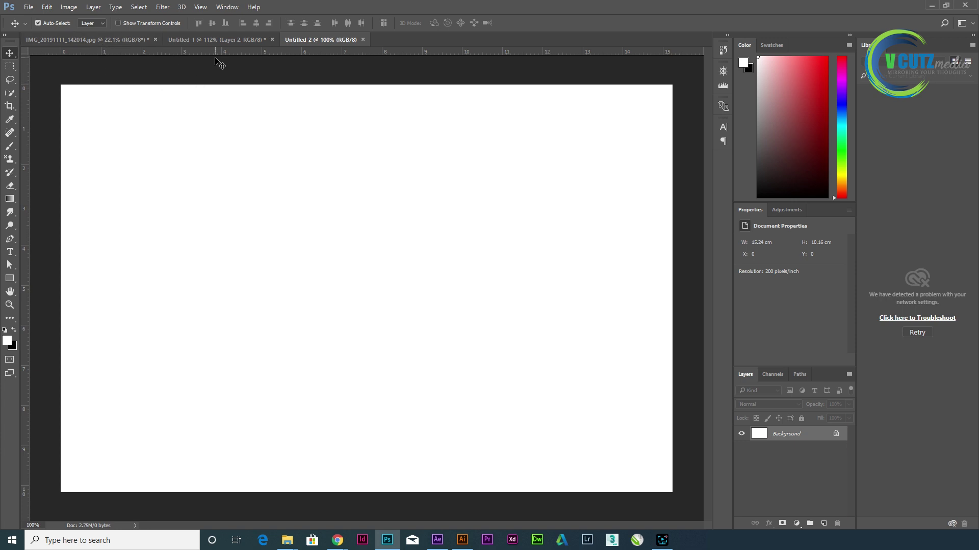
Step: Fill Untitled-2 with the 'photo' custom pattern, giving two rows of four portraits
{"action": "left_click", "coordinate": [47, 7]}
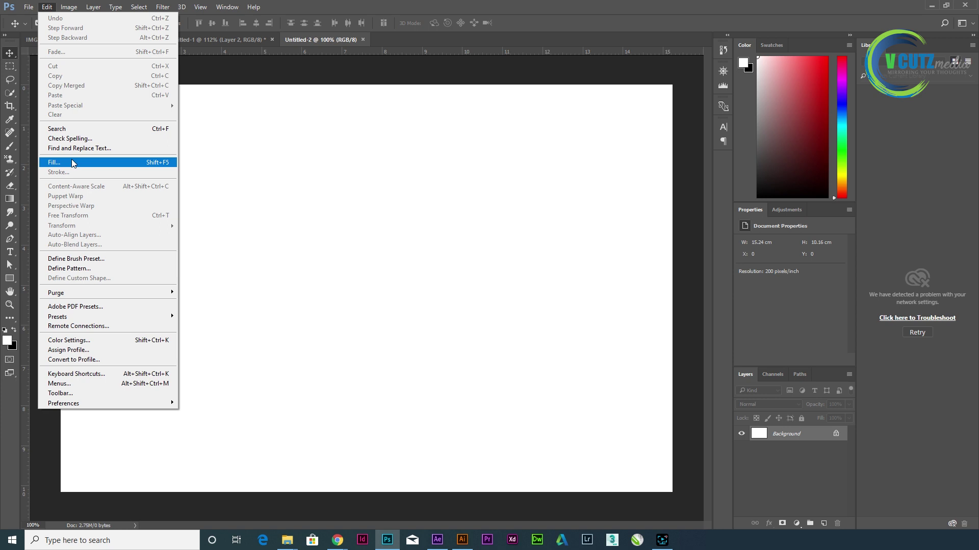
{"action": "left_click", "coordinate": [71, 160]}
{"action": "left_click", "coordinate": [421, 176]}
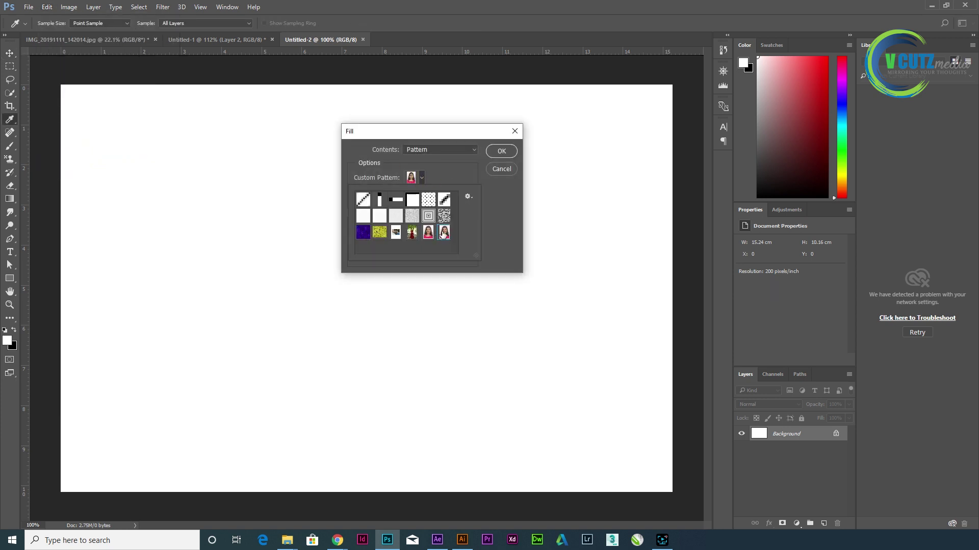
{"action": "left_click", "coordinate": [502, 152]}
{"action": "key", "text": "v"}
{"action": "left_click", "coordinate": [502, 149]}
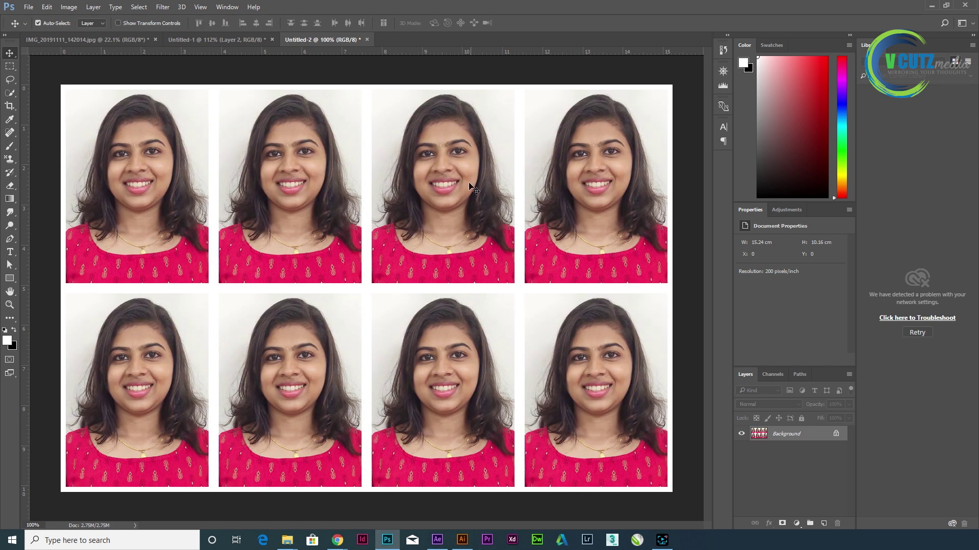